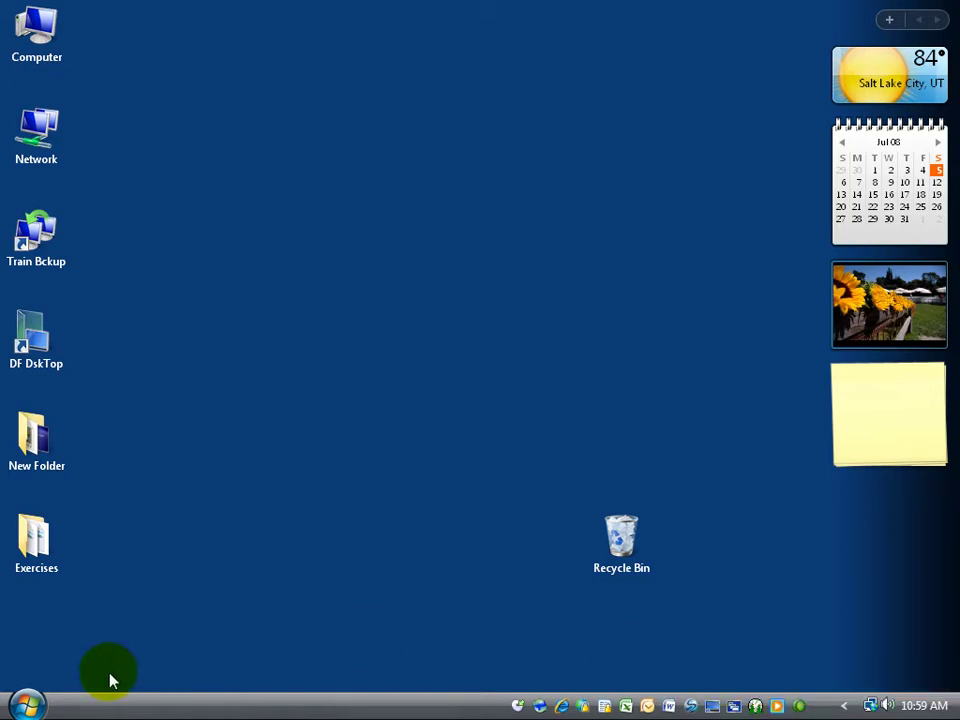
Search Start for 'windows media', then show the taskbar's Toolbars list
left_click(26, 705)
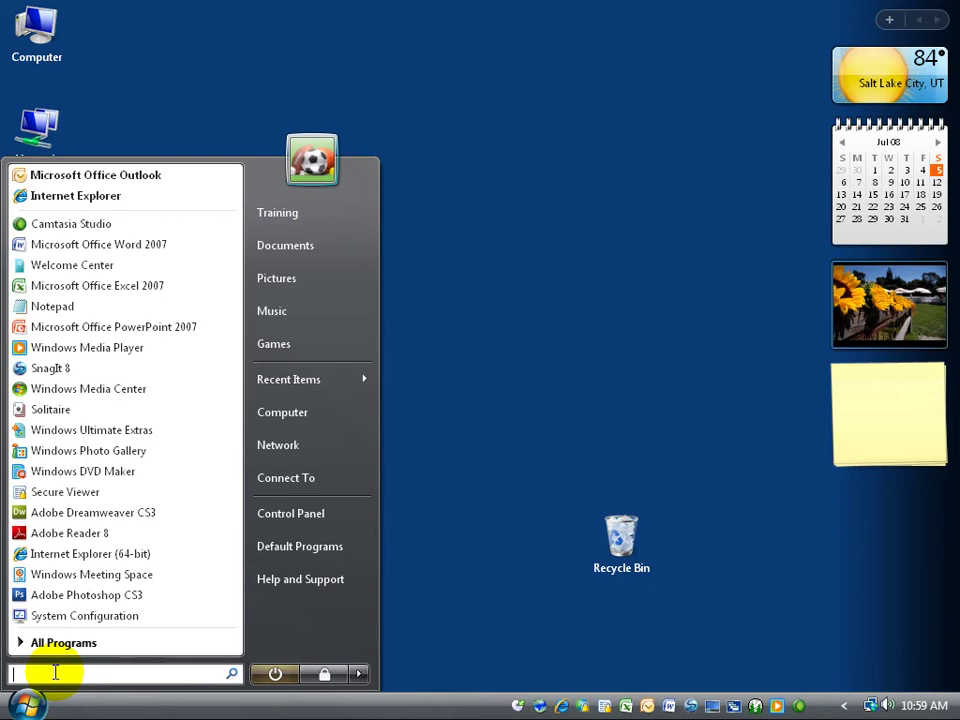
type("windows")
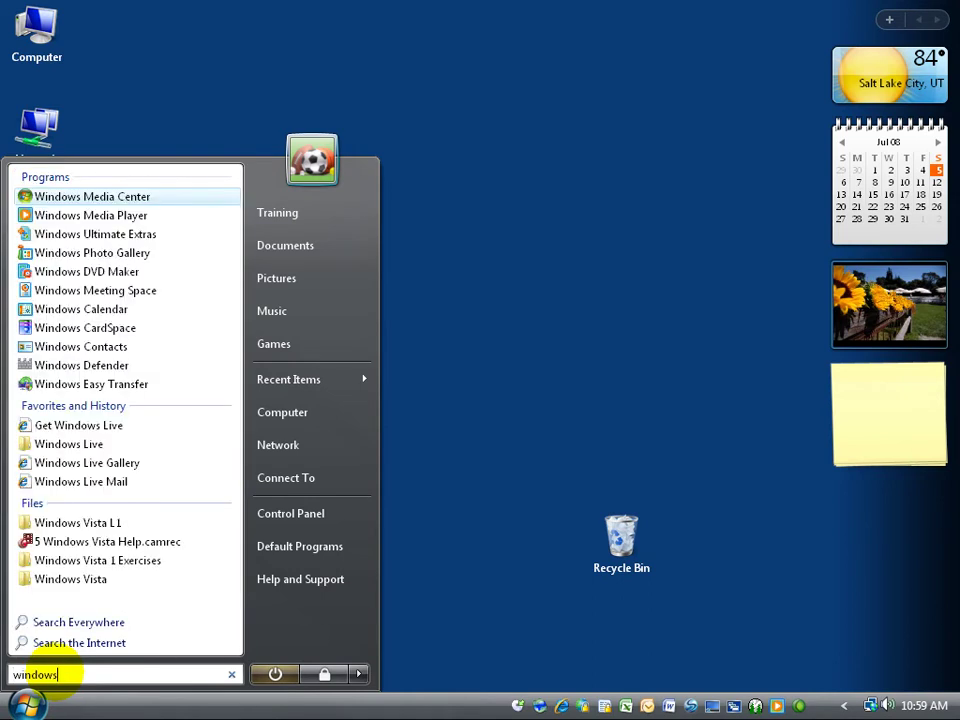
type(" media")
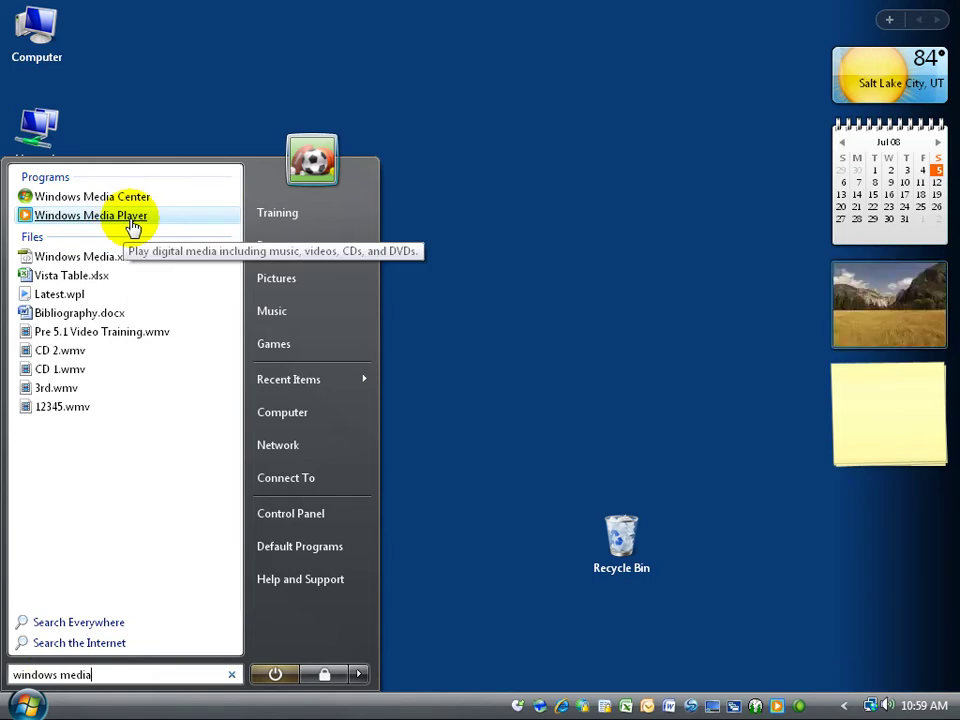
right_click(439, 709)
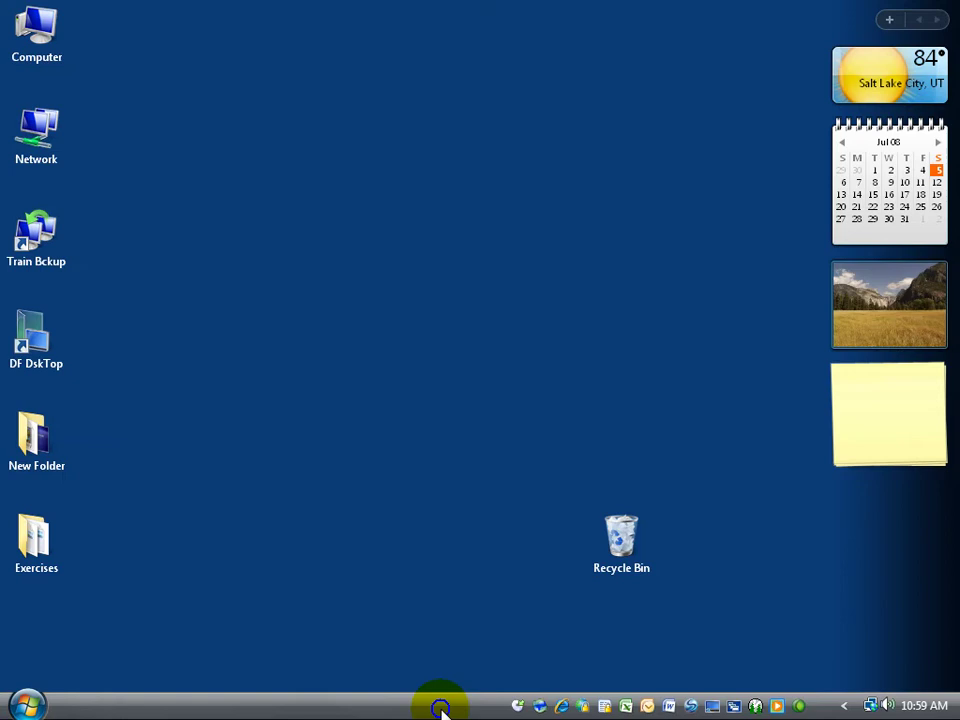
mouse_move(497, 532)
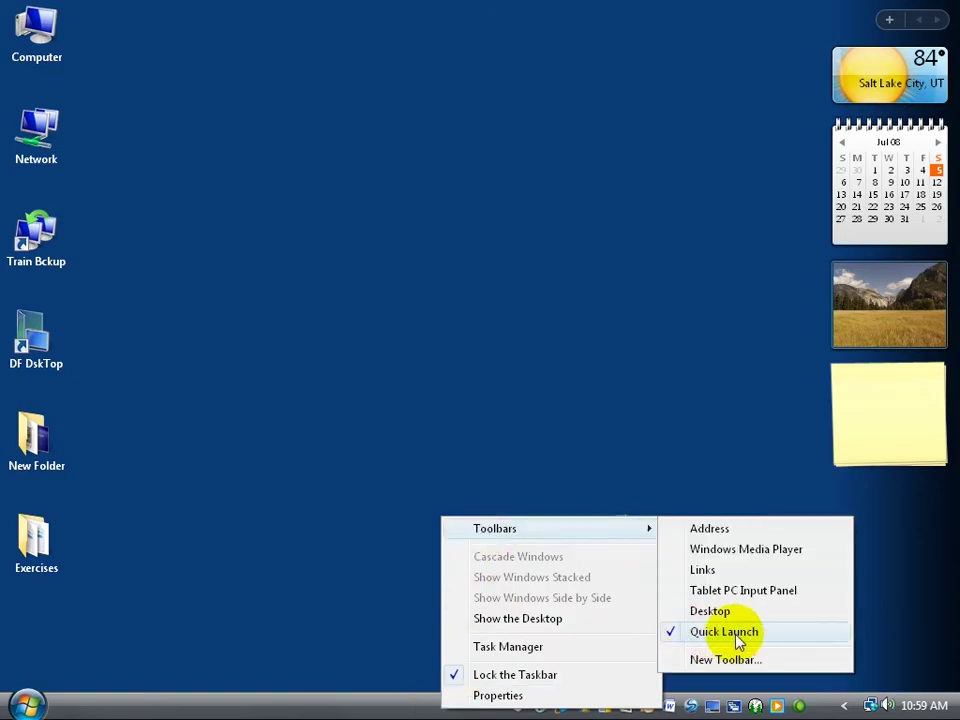
Drag Windows Media Player from the 'windows media' Start search results onto the desktop
left_click(20, 705)
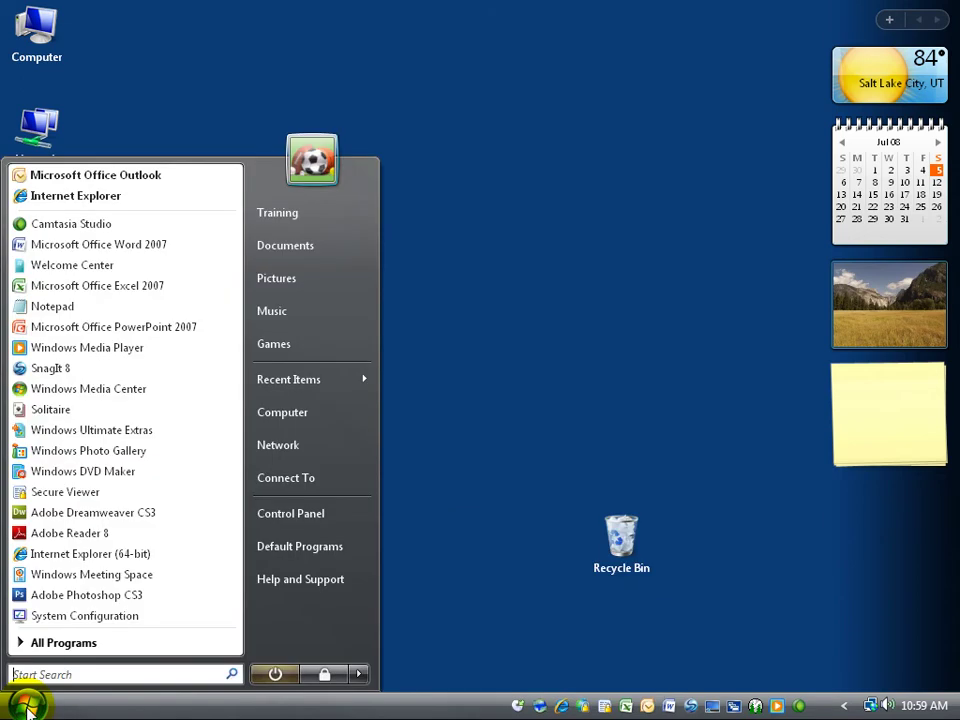
left_click(42, 674)
type("wind")
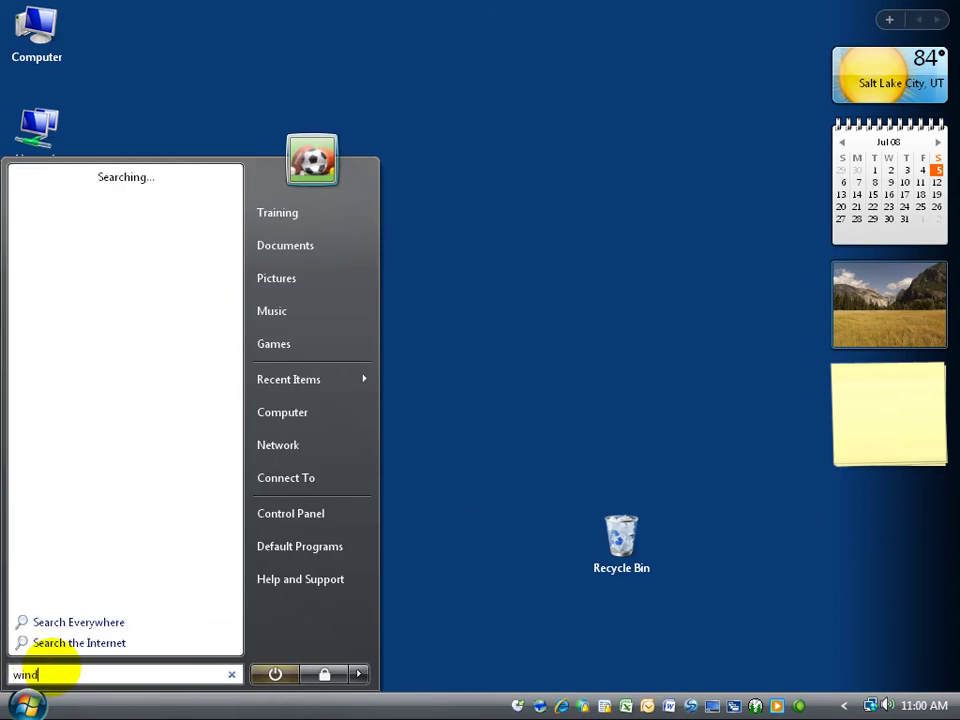
type("ows media")
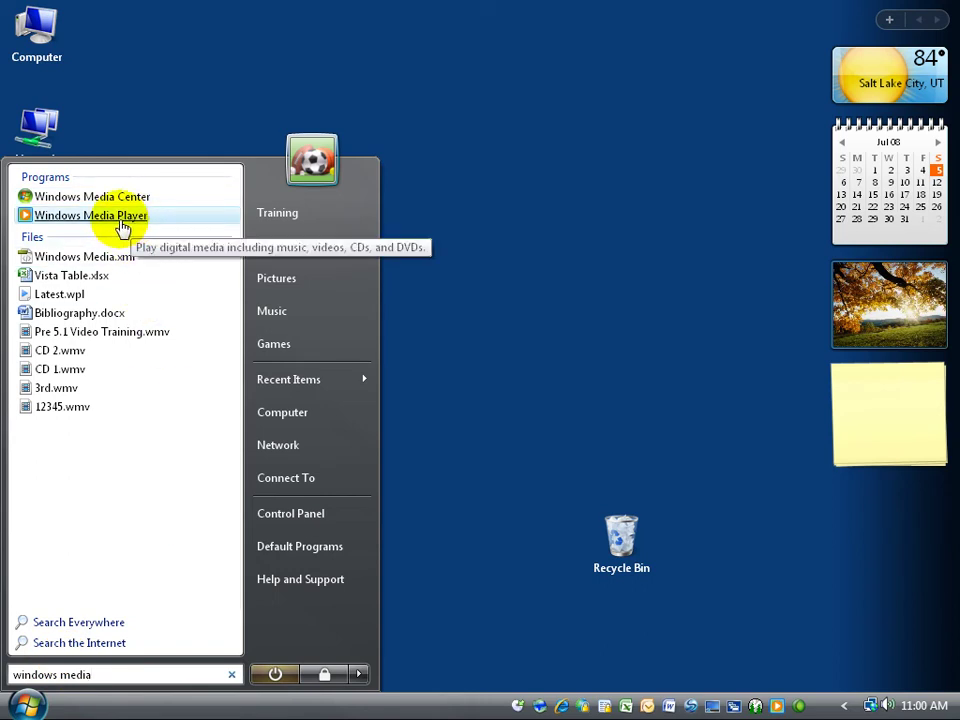
left_click_drag(120, 228, 617, 705)
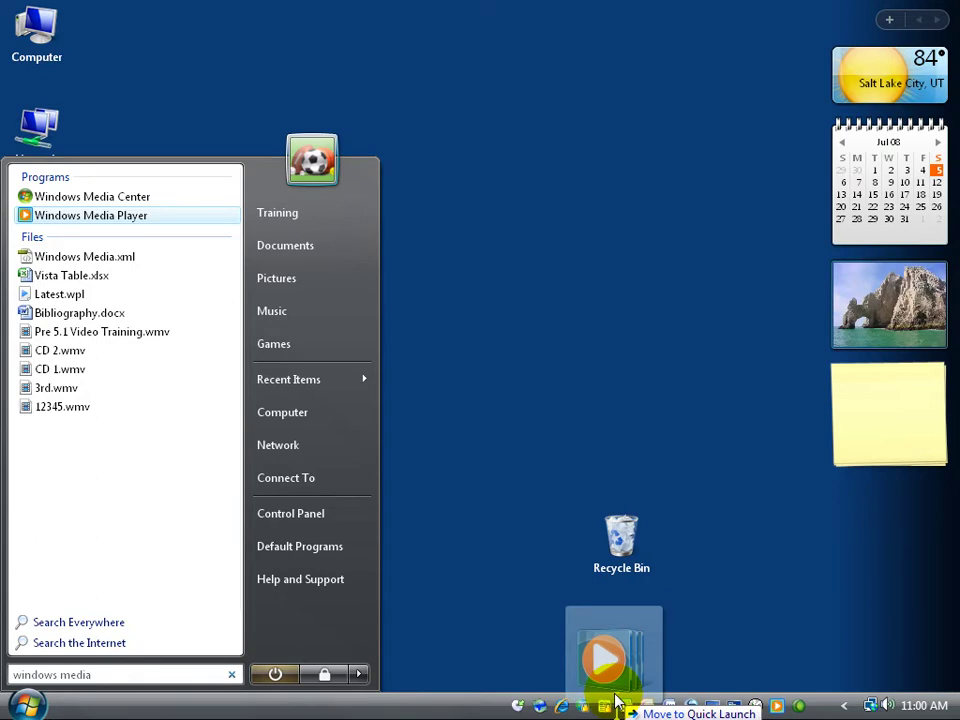
left_click_drag(617, 703, 471, 468)
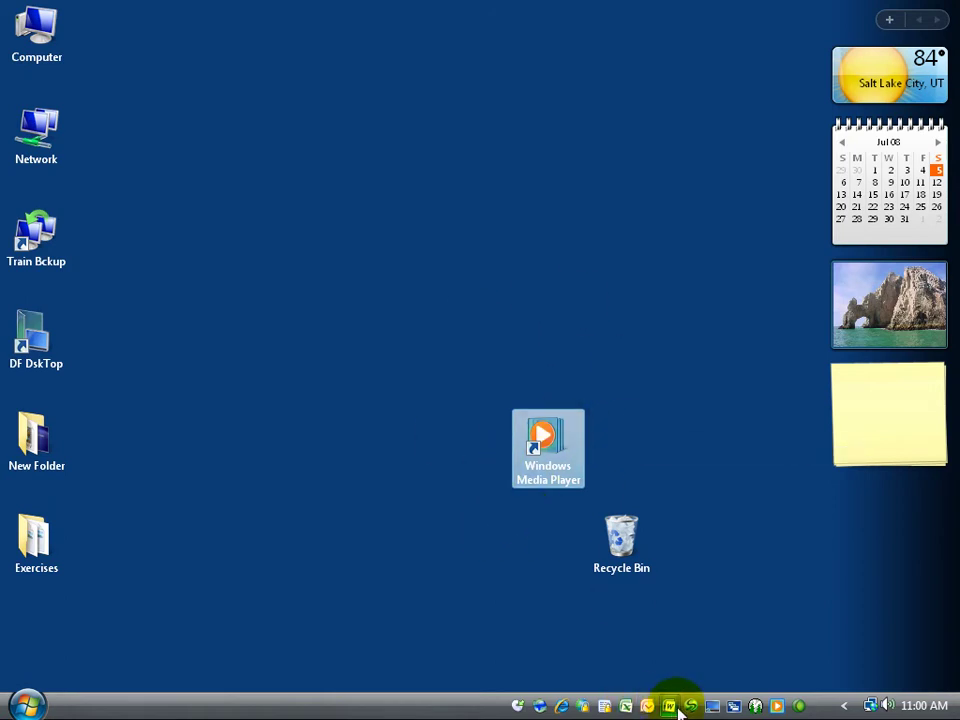
Delete the Windows Media Player desktop shortcut and confirm the deletion
right_click(550, 442)
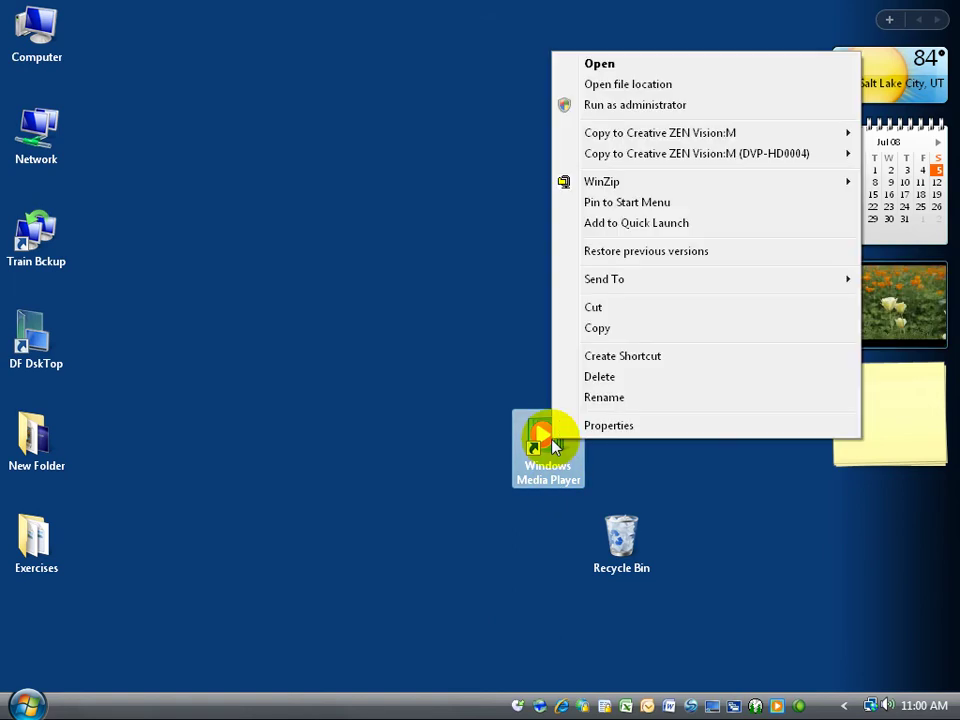
left_click(600, 381)
key("Return")
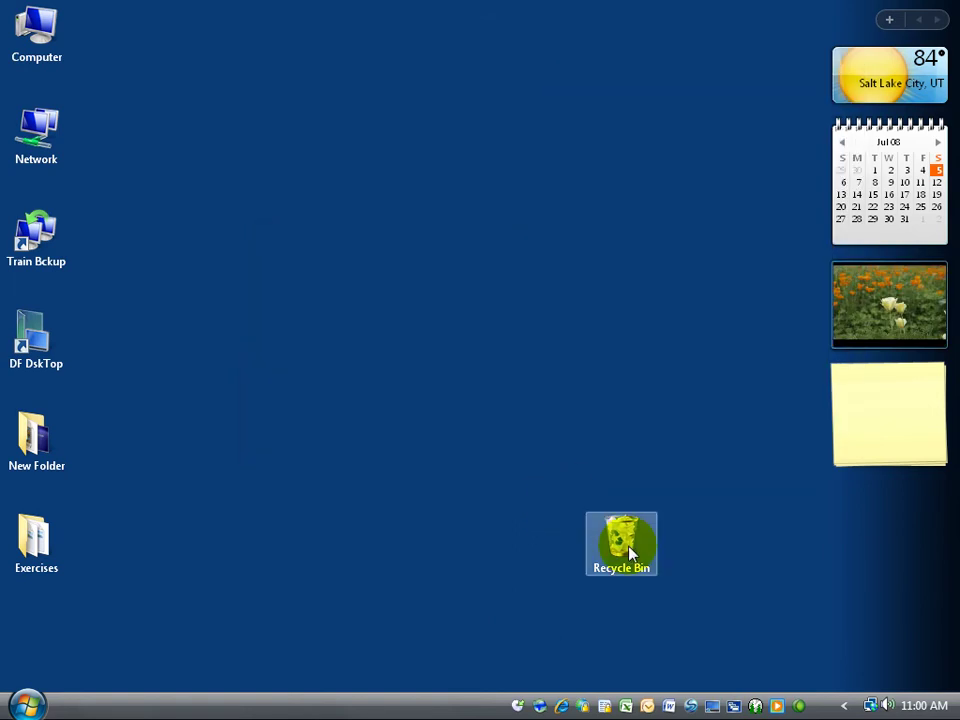
Launch Media Player from Quick Launch and open the Library showing the Latest playlist
left_click(772, 702)
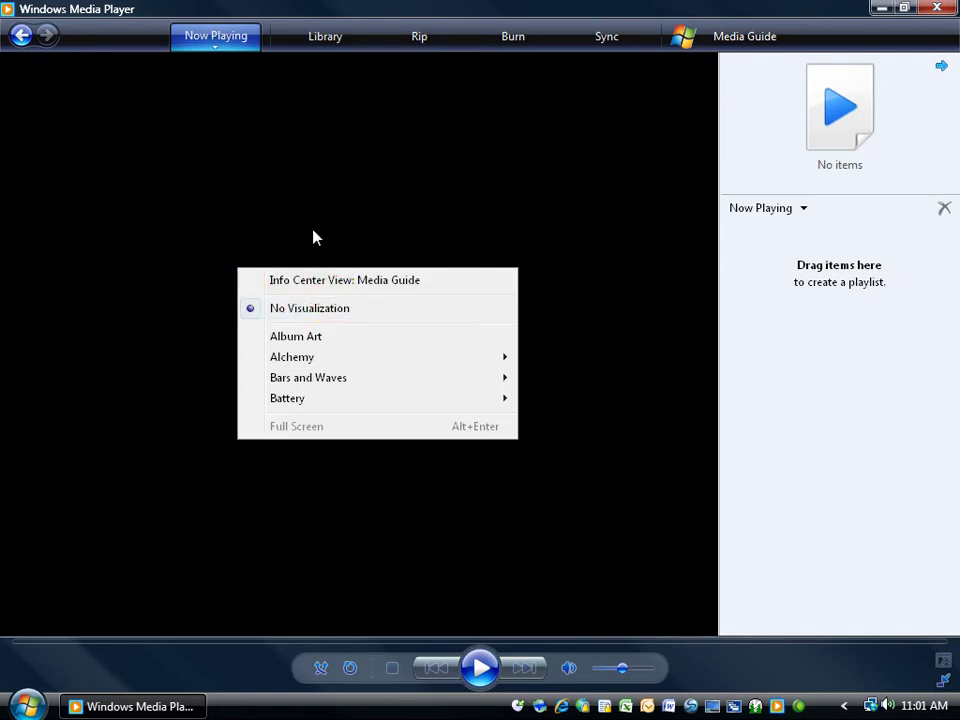
left_click(326, 86)
left_click(330, 42)
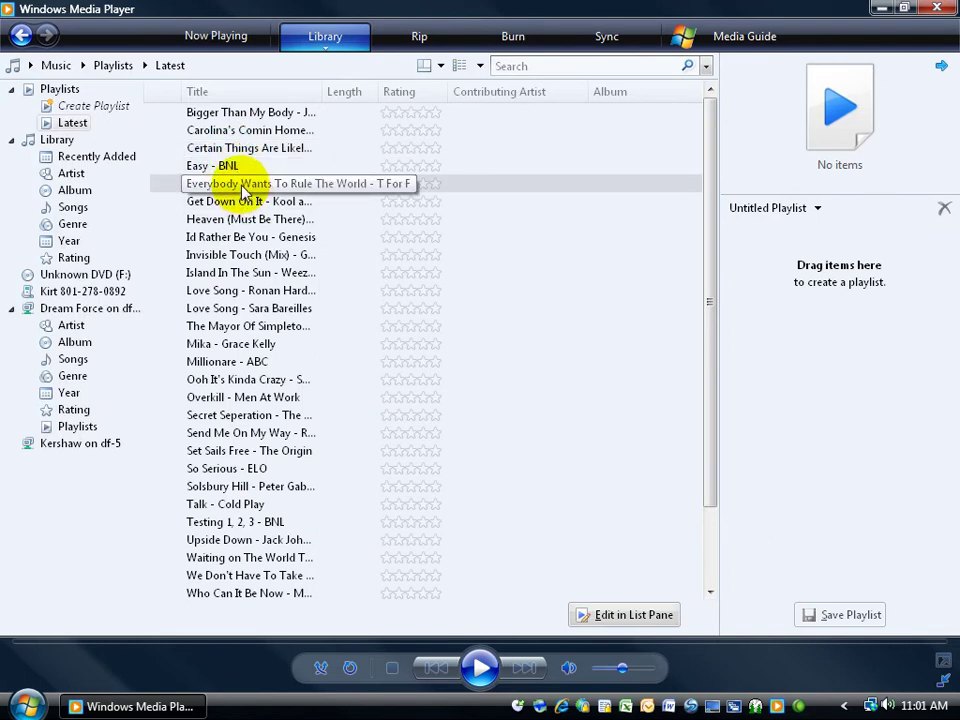
Play 'Everybody Wants To Rule The World', minimize and restore the player, then pause at 00:23
double_click(243, 188)
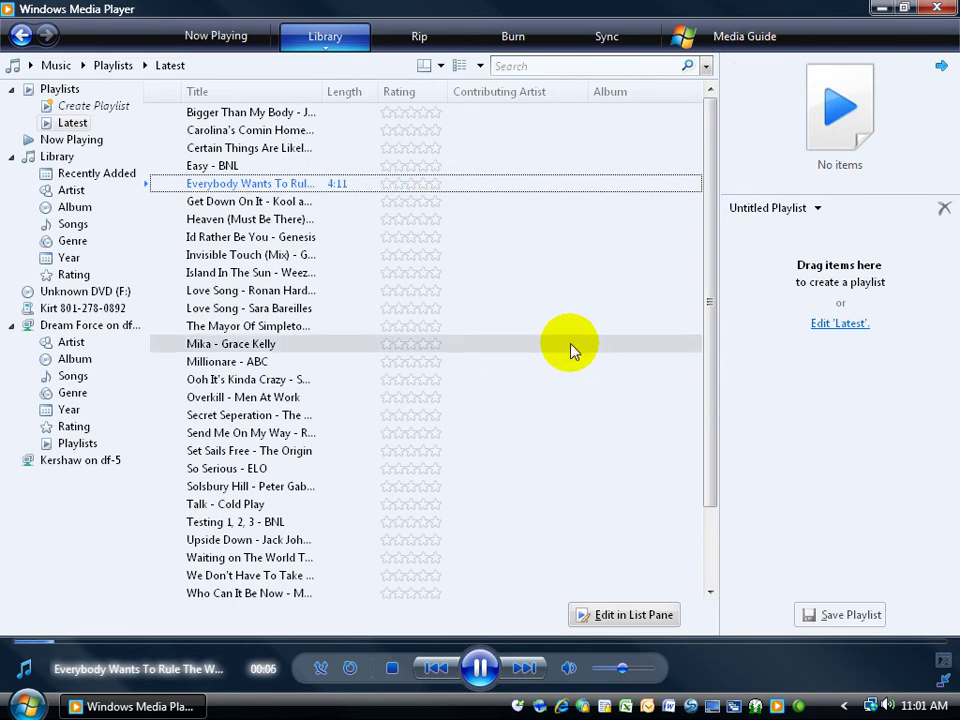
left_click(880, 10)
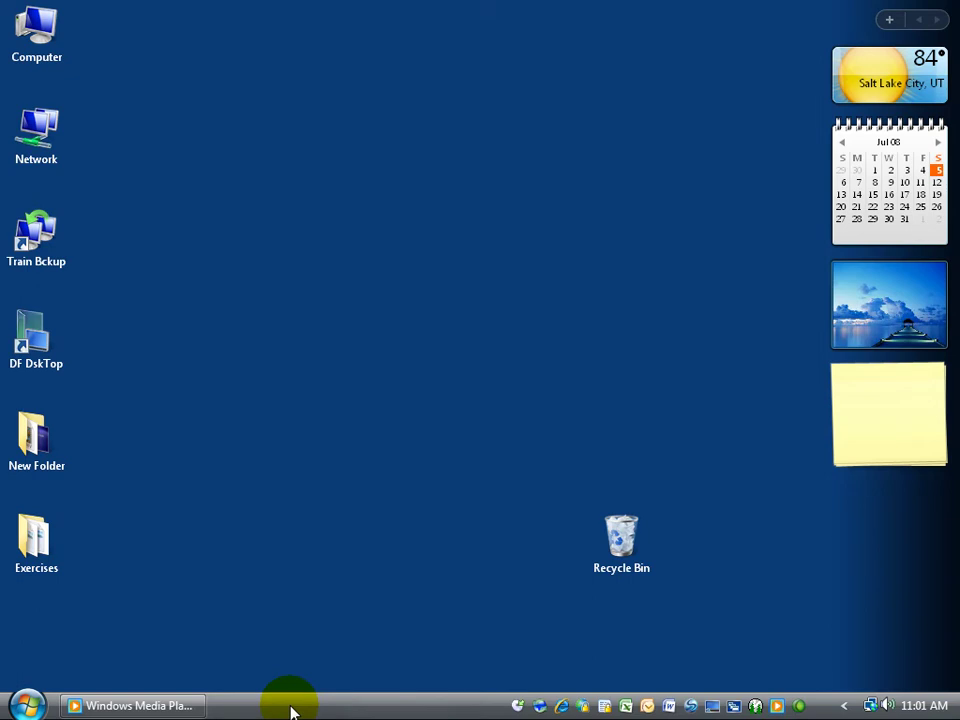
left_click(167, 705)
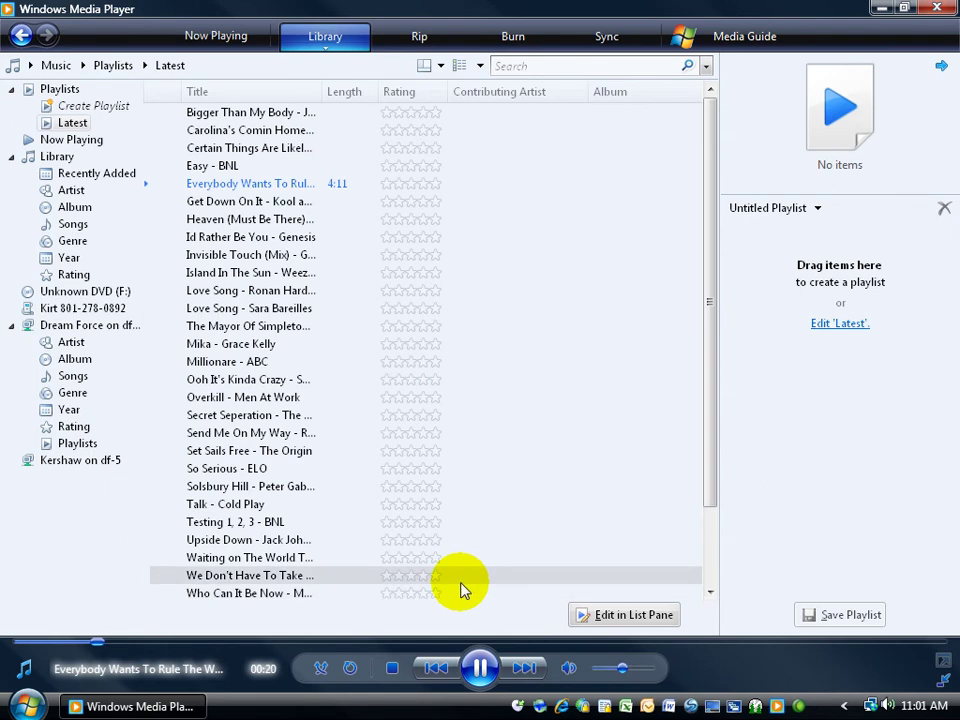
left_click(480, 672)
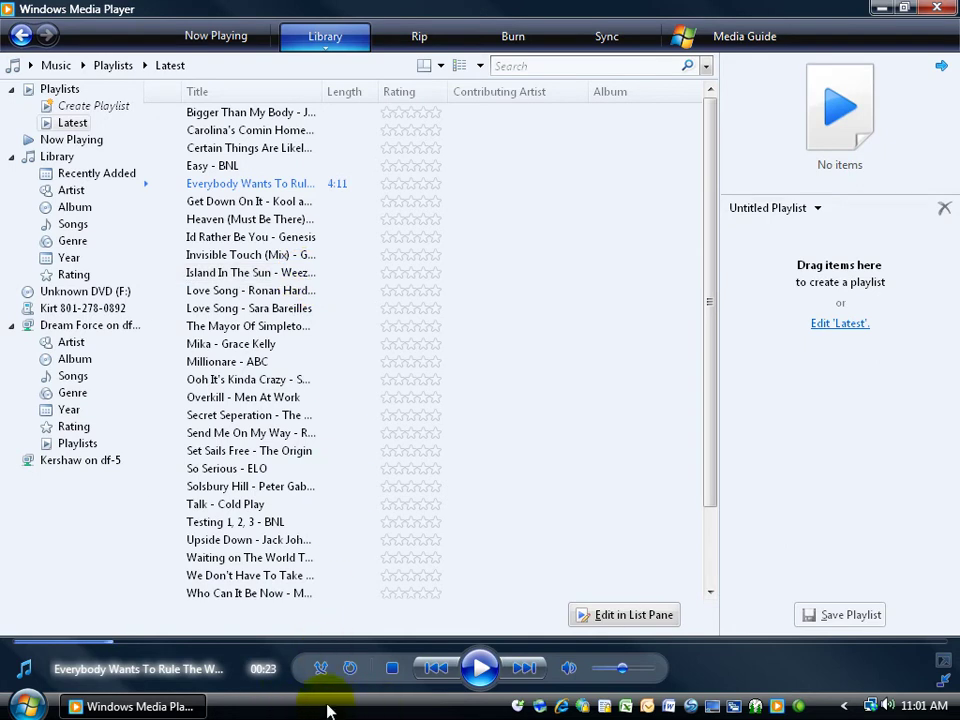
Enable the Windows Media Player taskbar toolbar, recheck it under Toolbars, then dismiss the menu
right_click(278, 708)
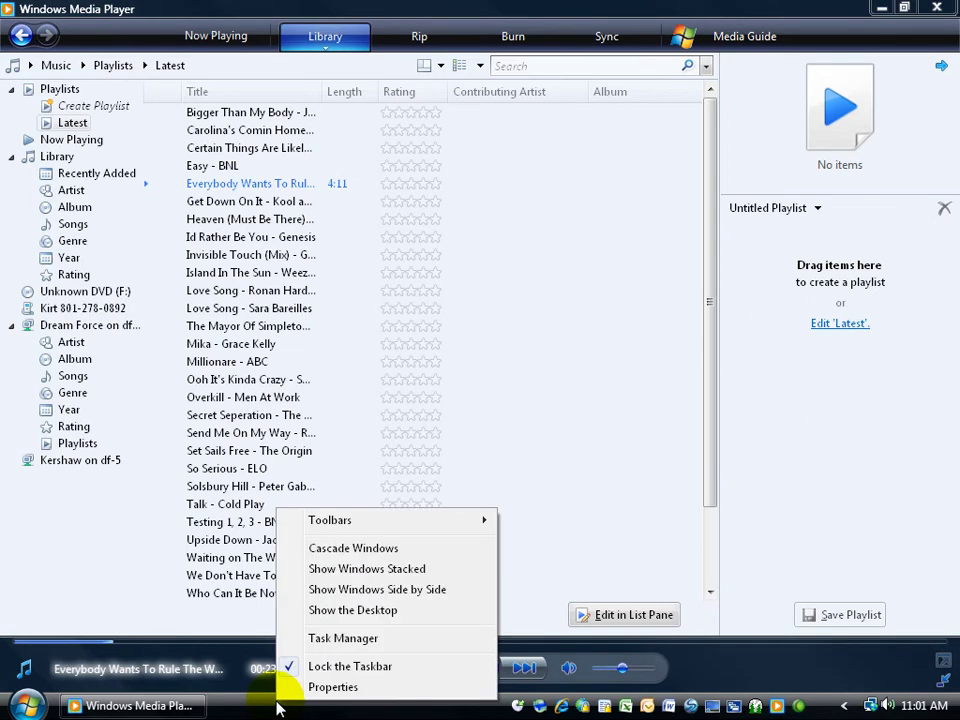
mouse_move(343, 519)
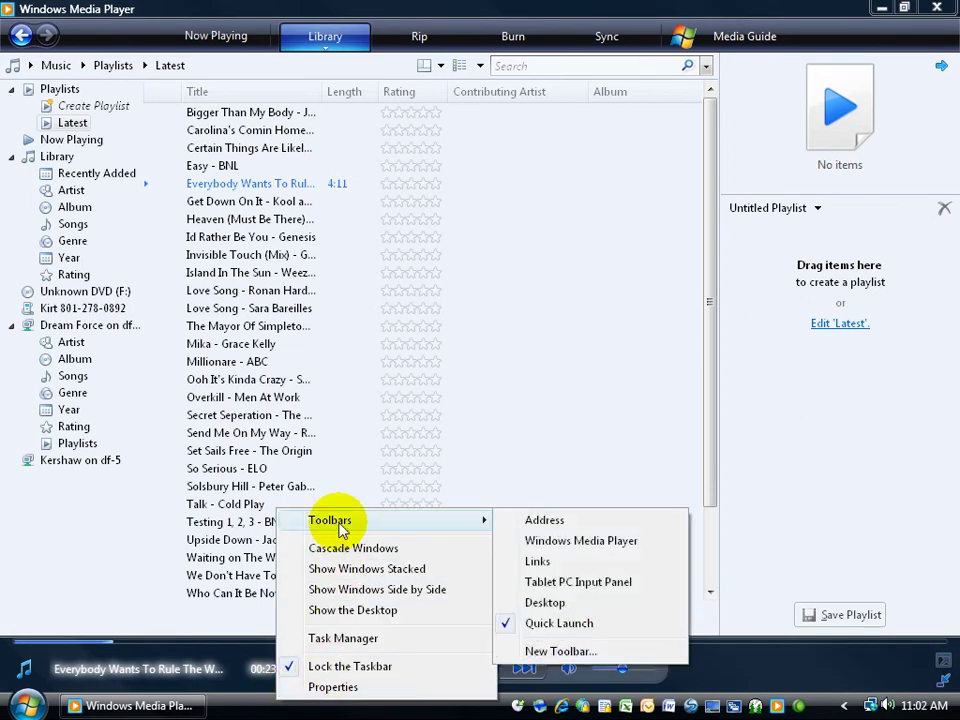
left_click(585, 545)
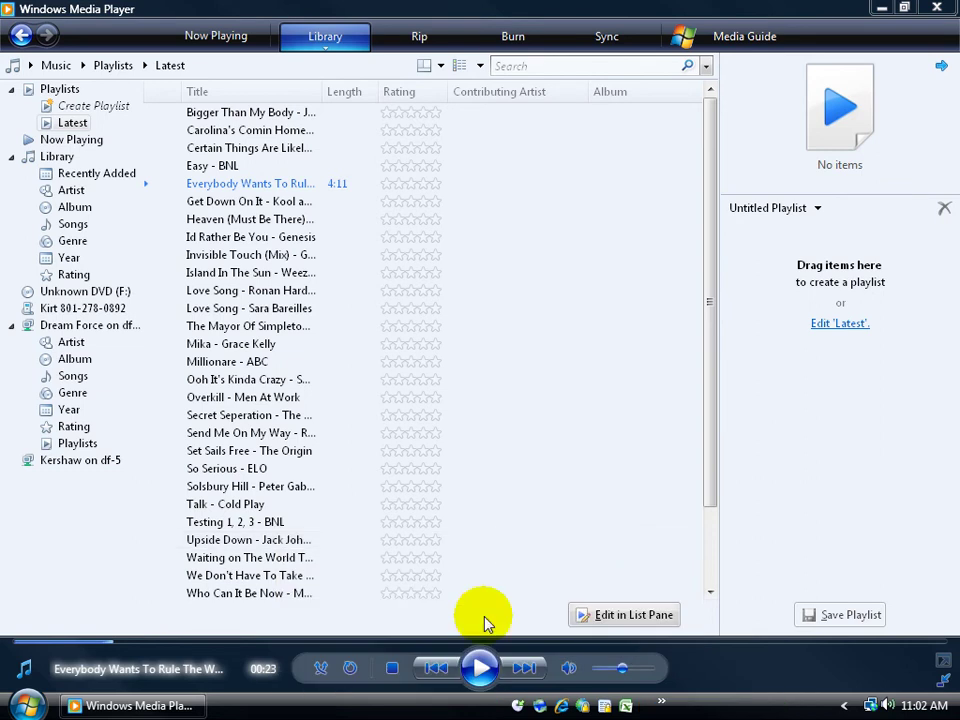
right_click(278, 706)
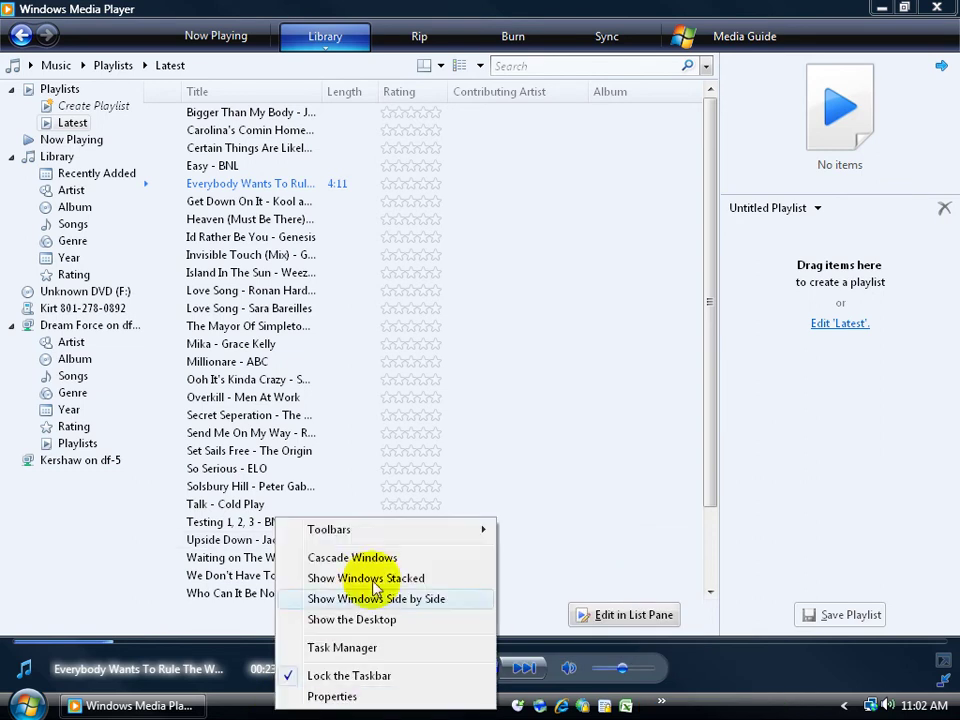
mouse_move(364, 529)
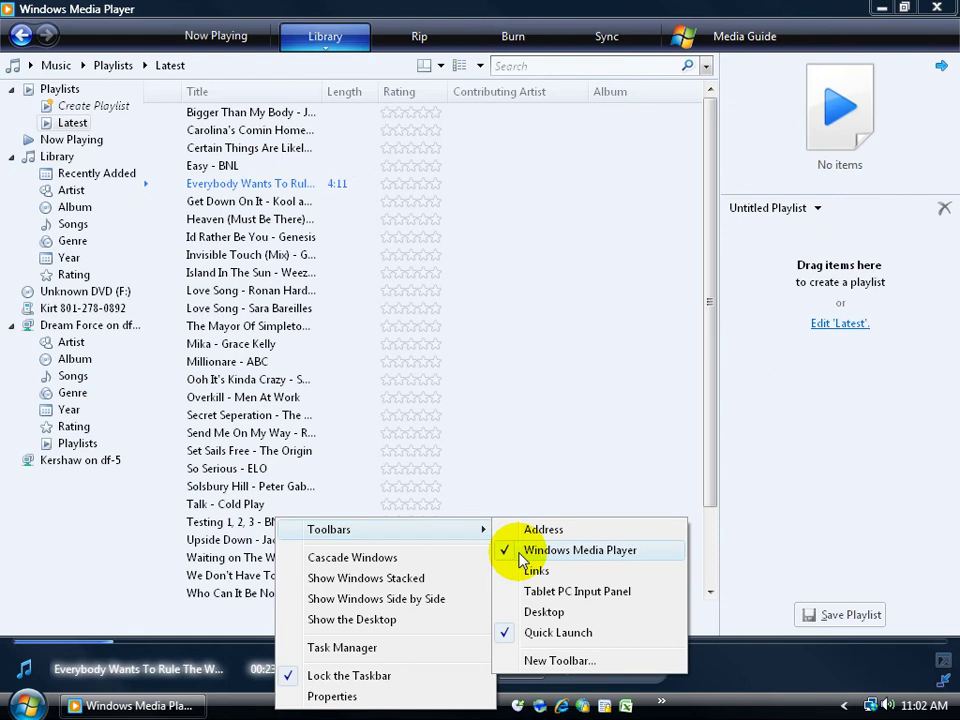
left_click(290, 706)
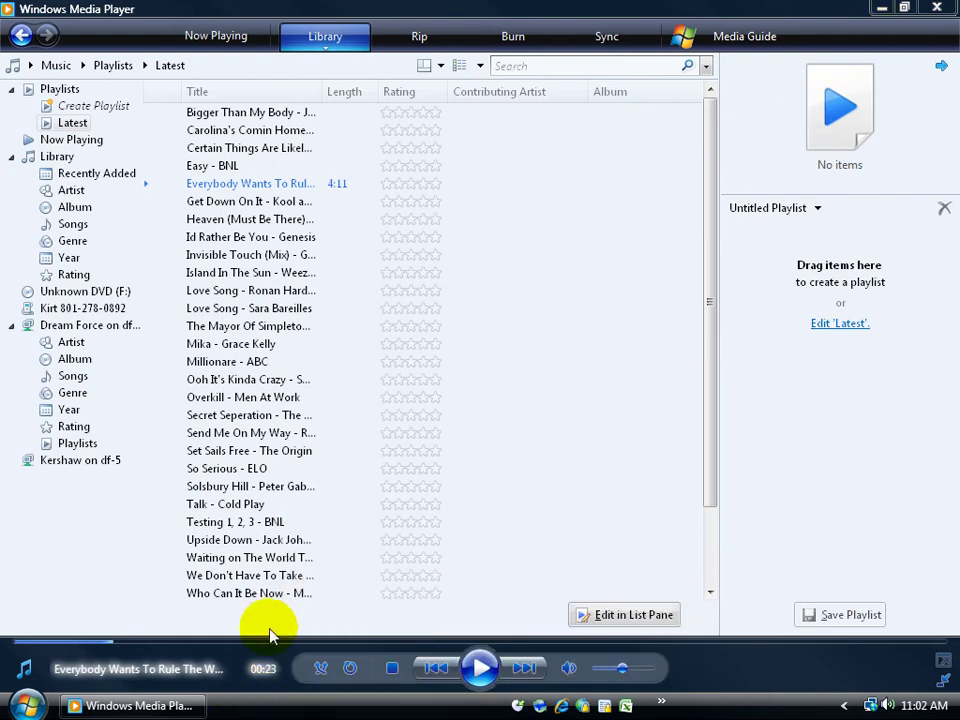
mouse_move(110, 708)
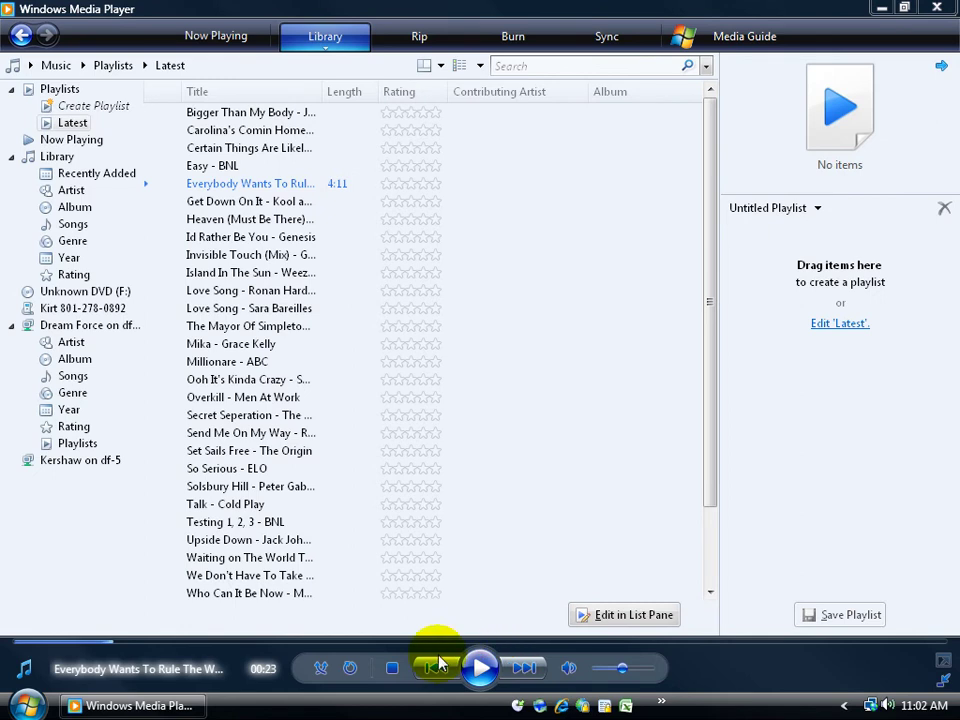
With the player minimized, use taskbar Play, Next, Previous, Stop and Pause, then restore it
left_click(880, 12)
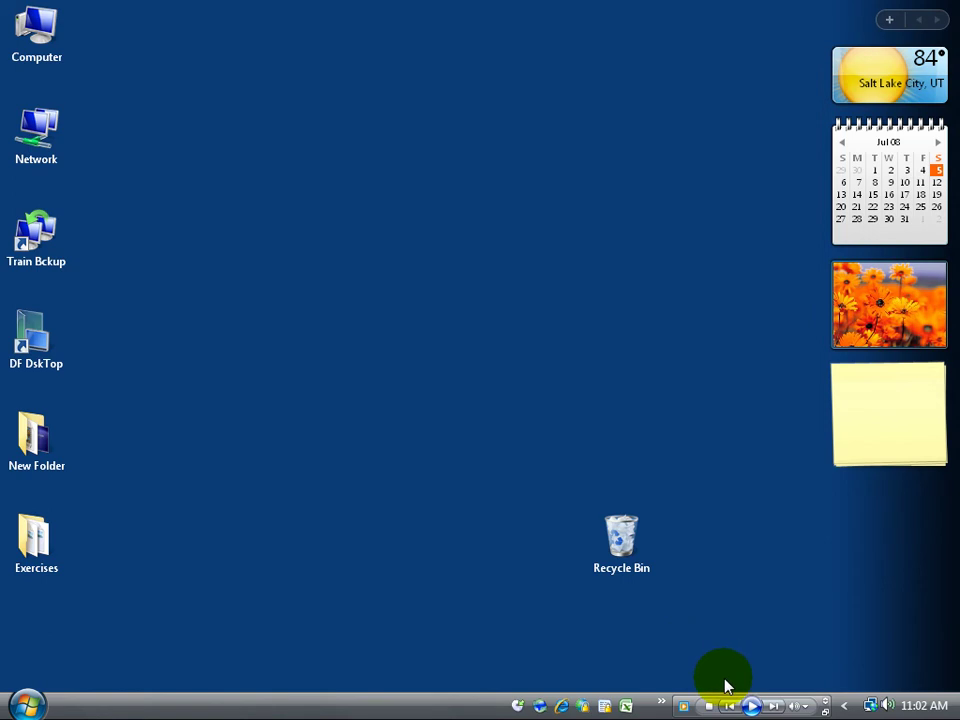
left_click(751, 706)
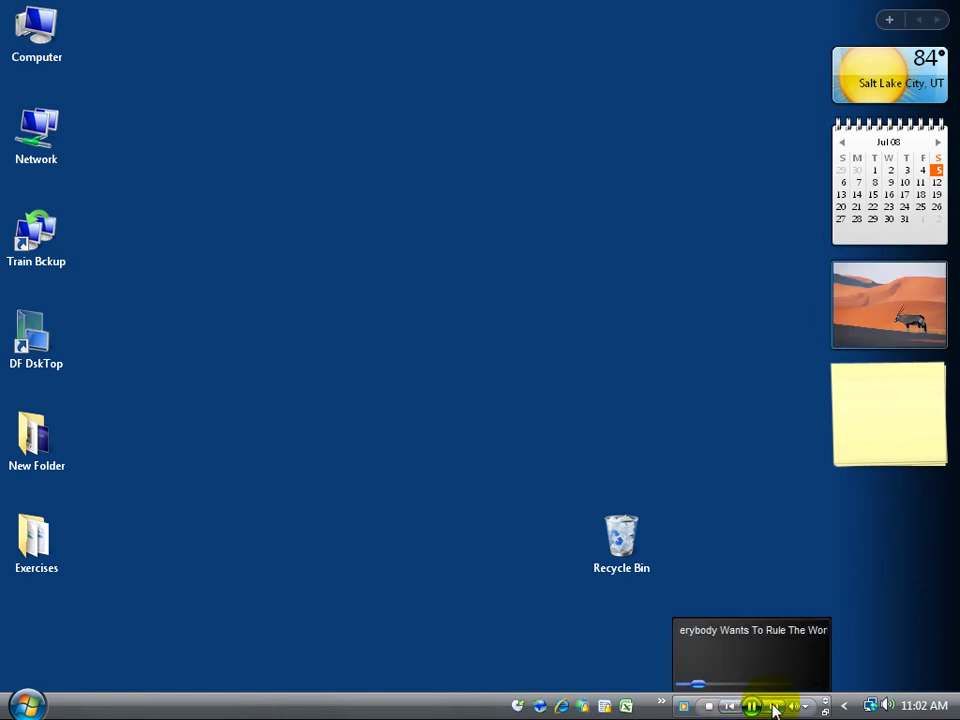
left_click(774, 706)
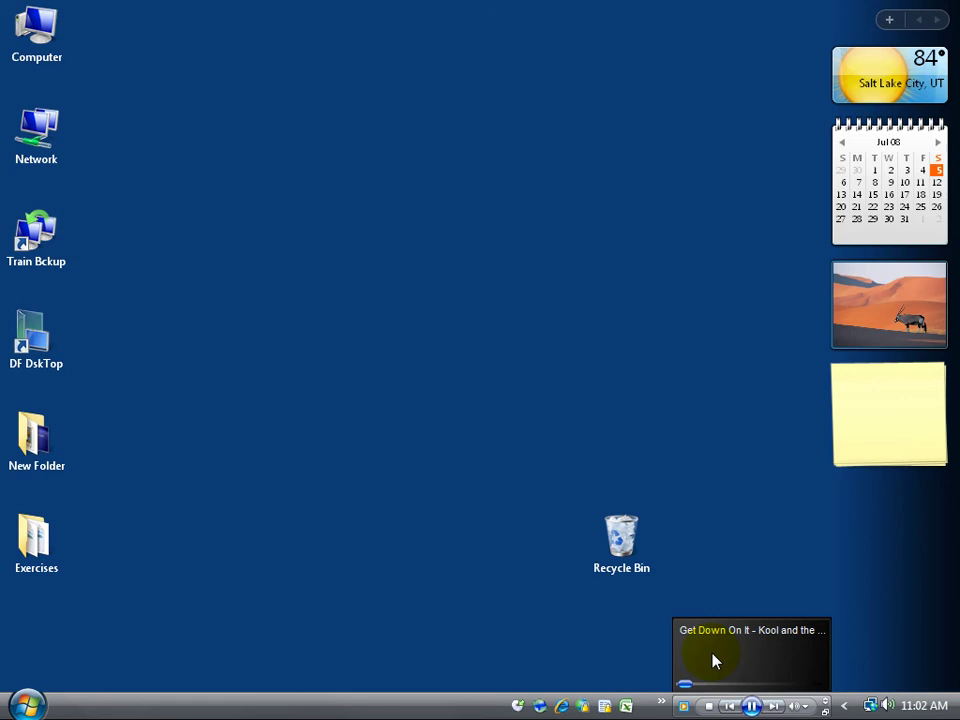
left_click(731, 706)
left_click(710, 706)
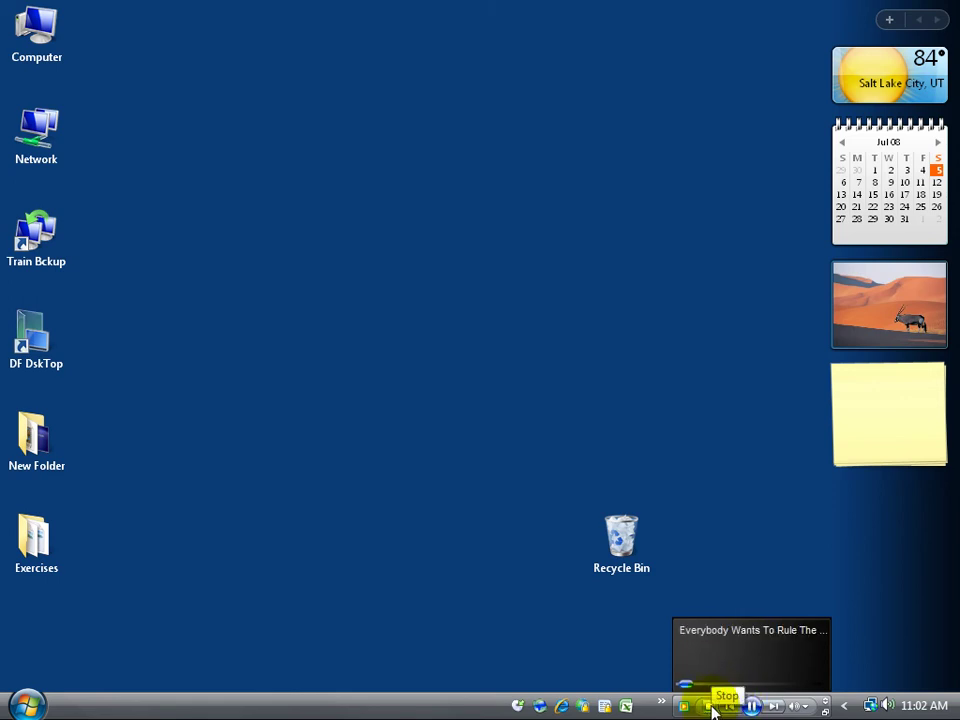
left_click(752, 708)
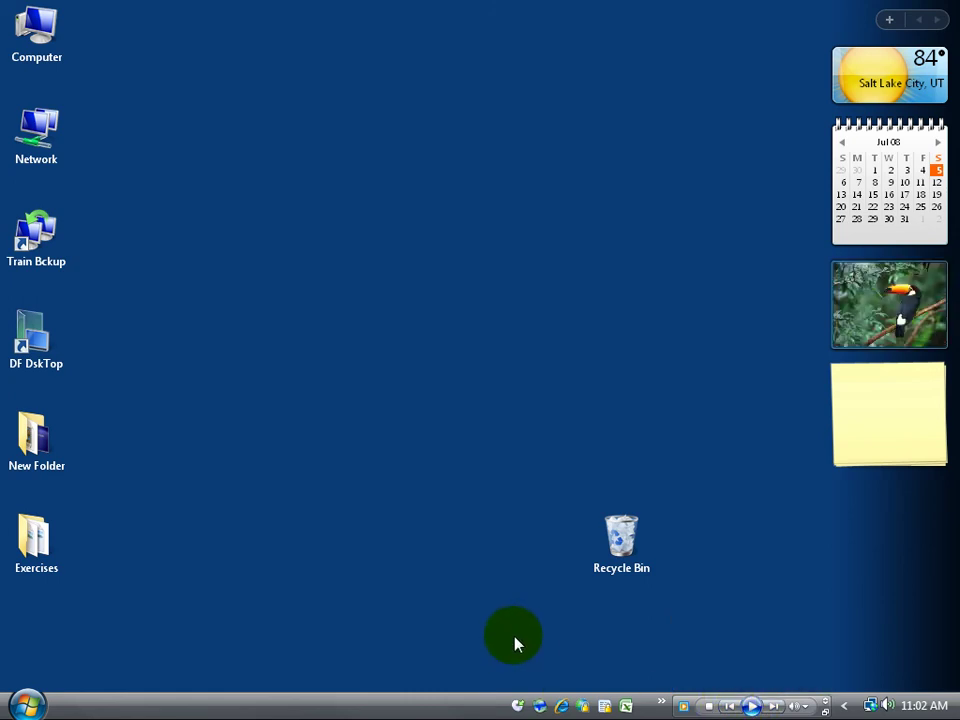
mouse_move(815, 704)
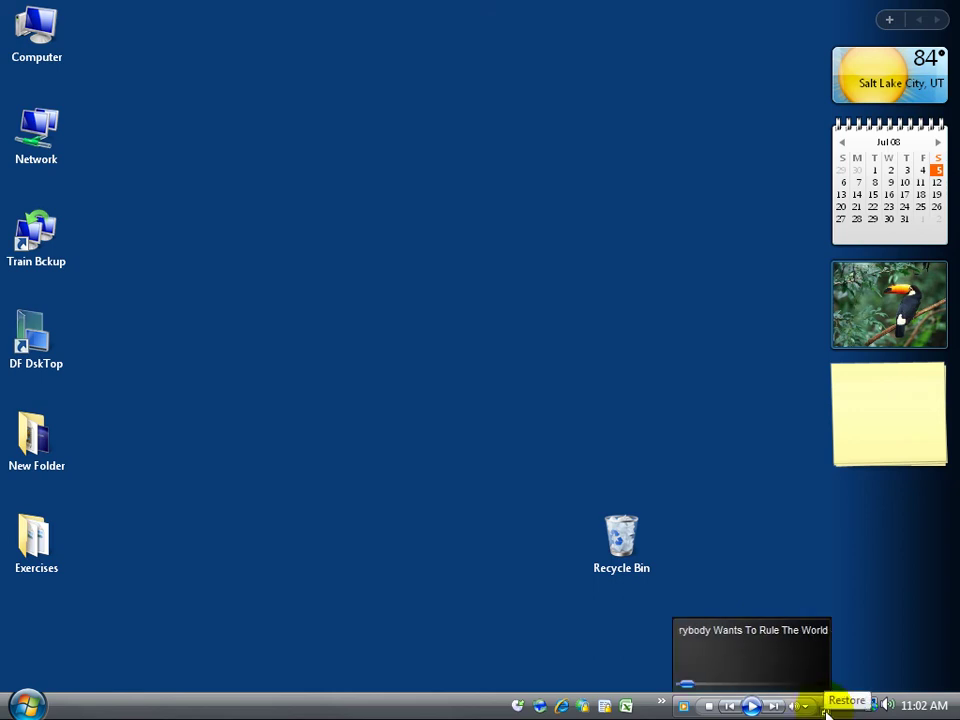
left_click(825, 706)
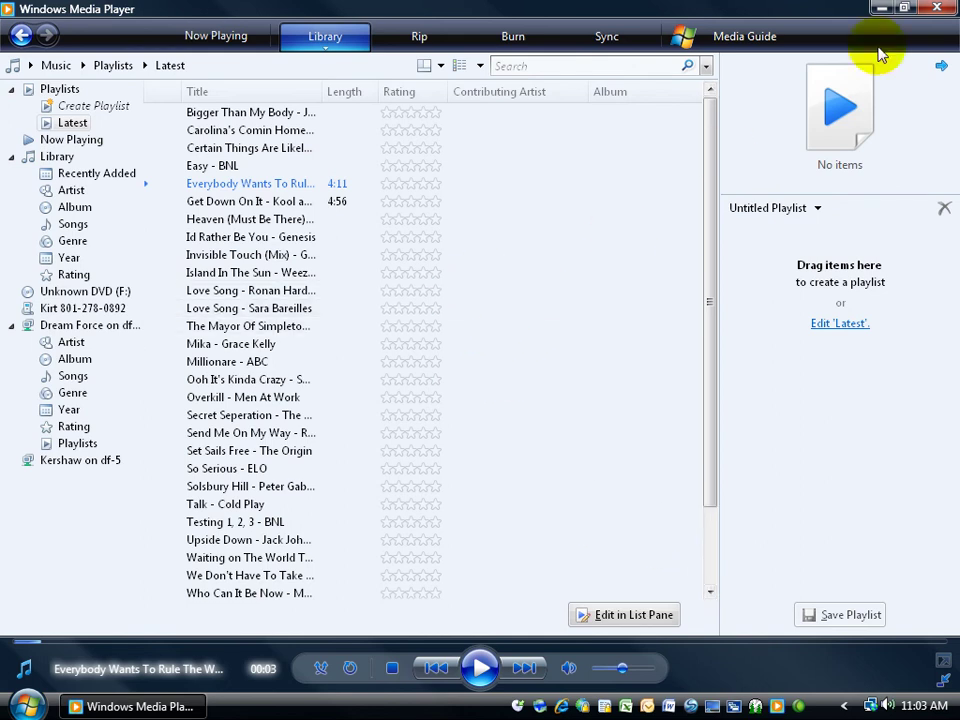
Minimize the player, open New Folder, start 'Get Down On It' from the taskbar, close the folder
left_click(885, 10)
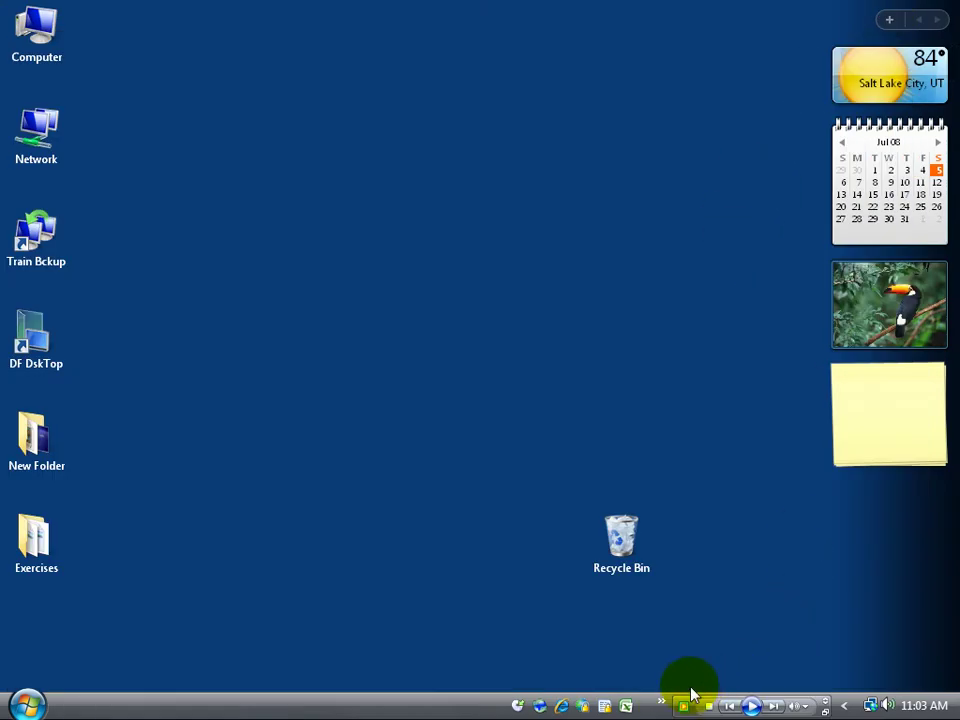
mouse_move(797, 706)
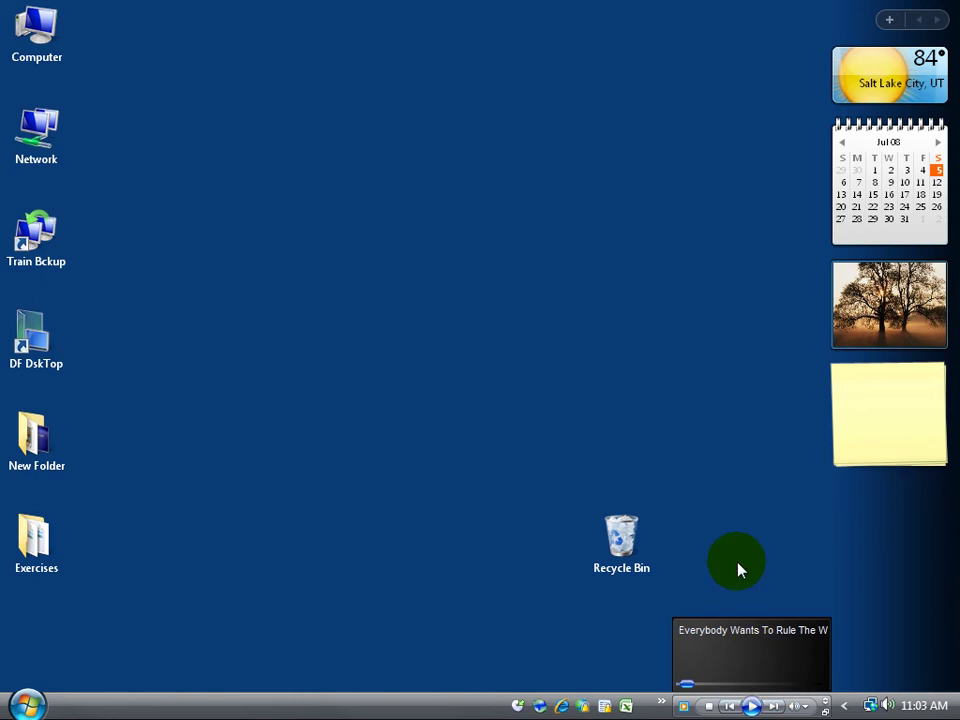
double_click(36, 441)
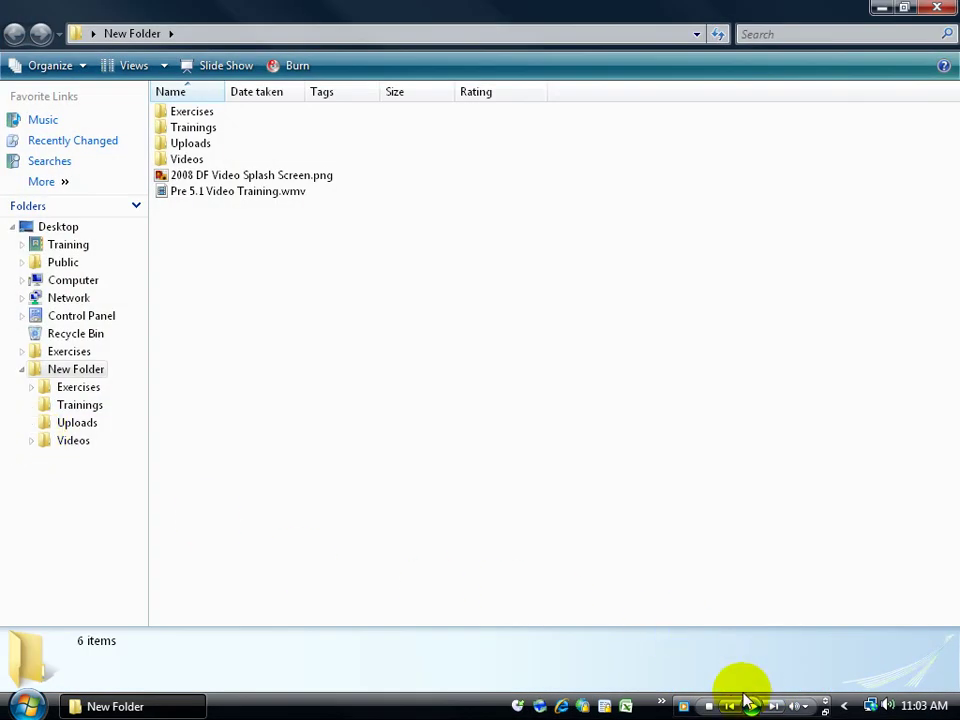
mouse_move(750, 705)
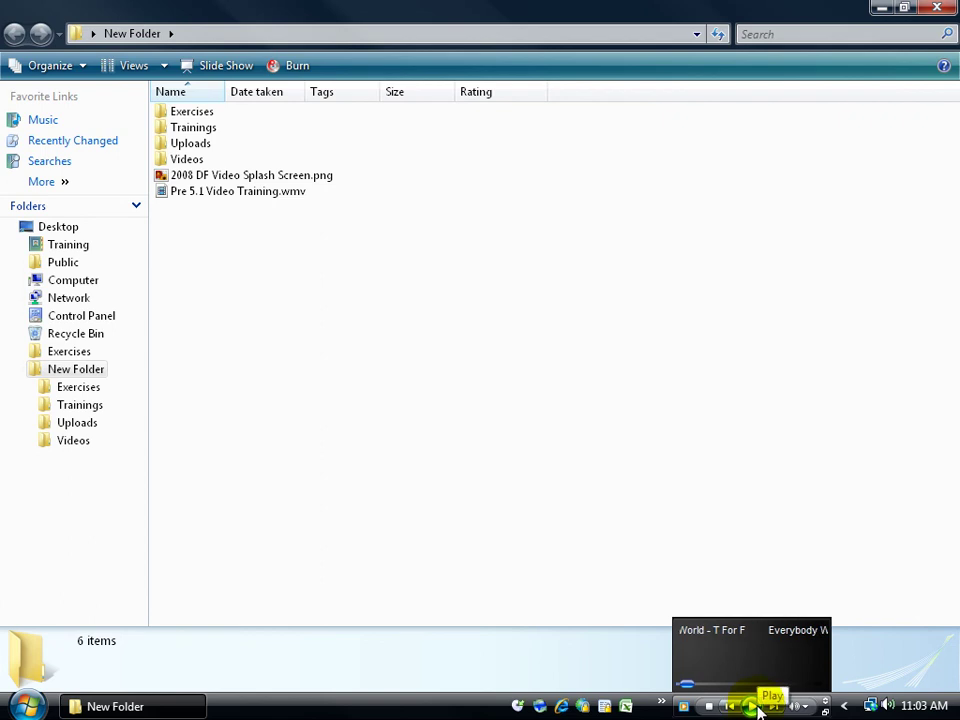
left_click(754, 706)
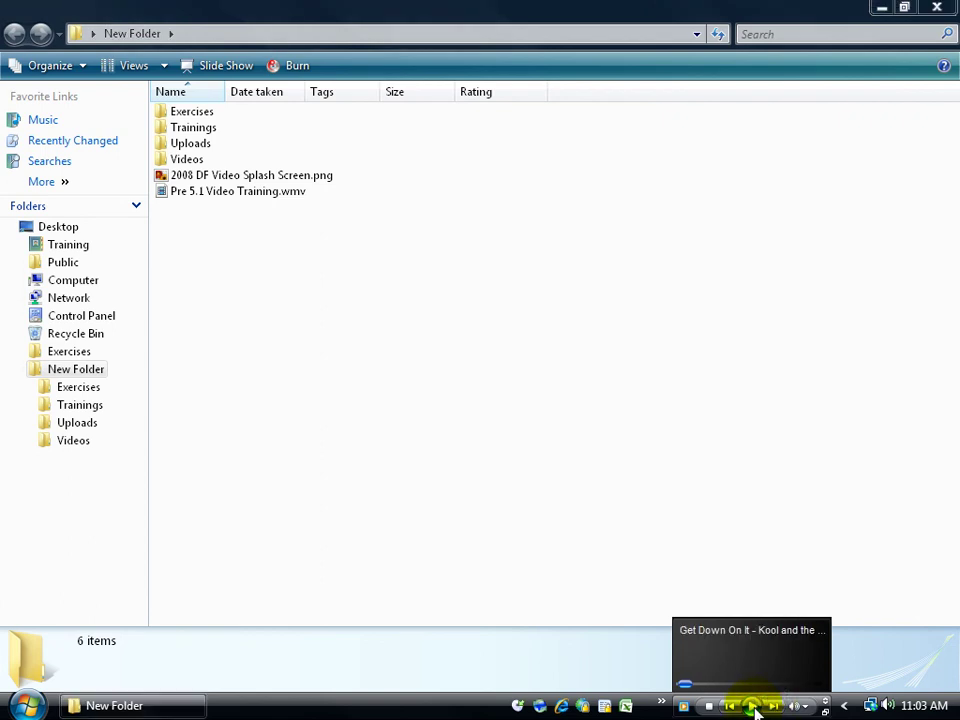
left_click(937, 8)
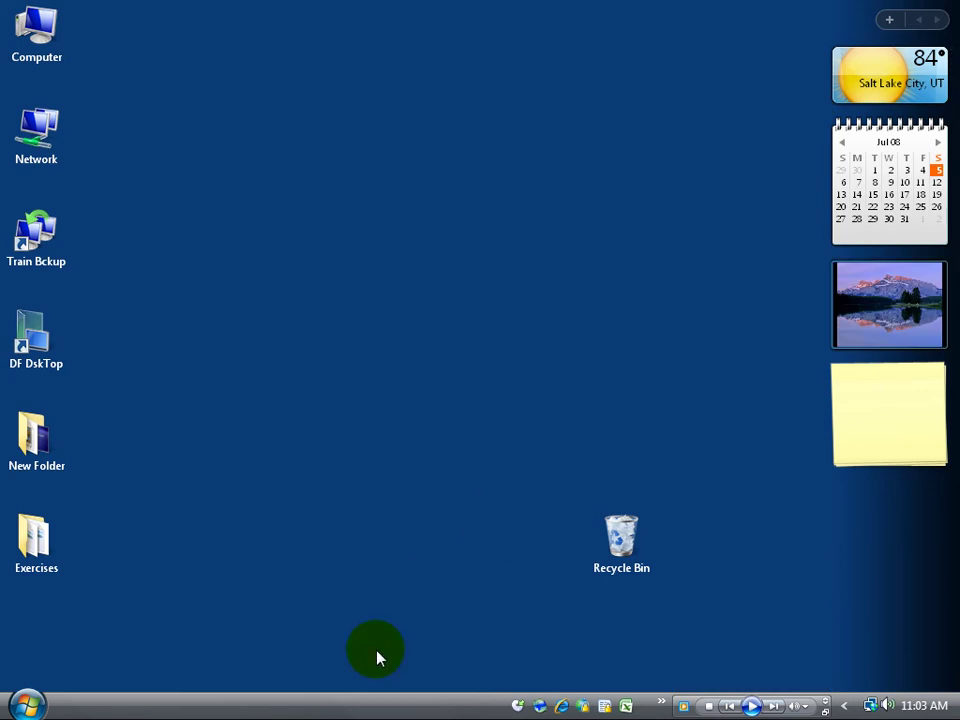
Uncheck Windows Media Player under the taskbar's Toolbars menu to remove its toolbar
right_click(333, 711)
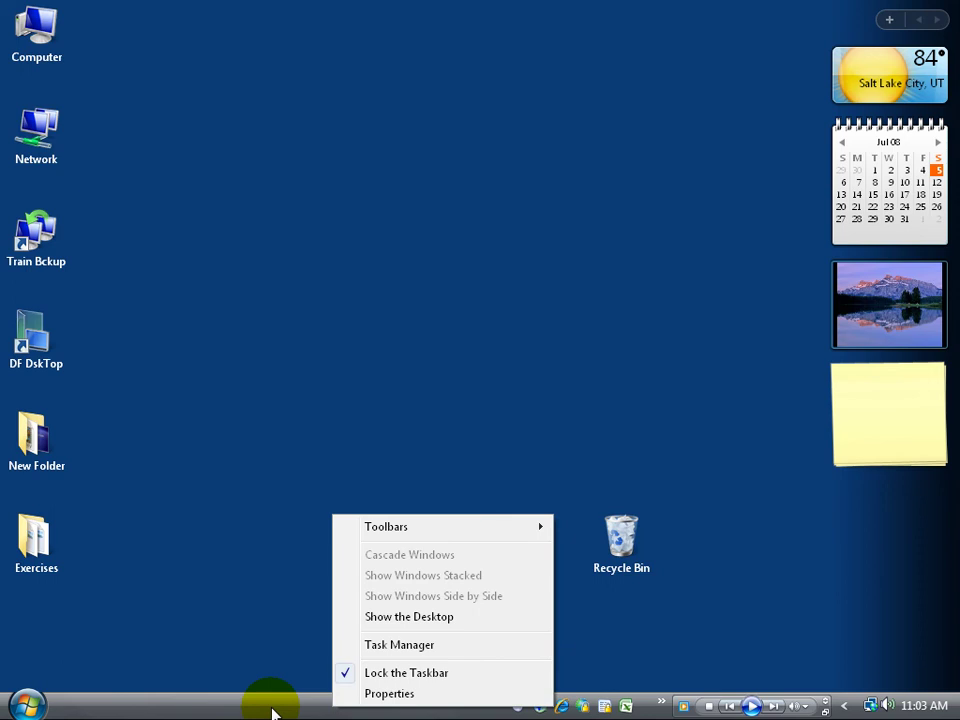
mouse_move(431, 527)
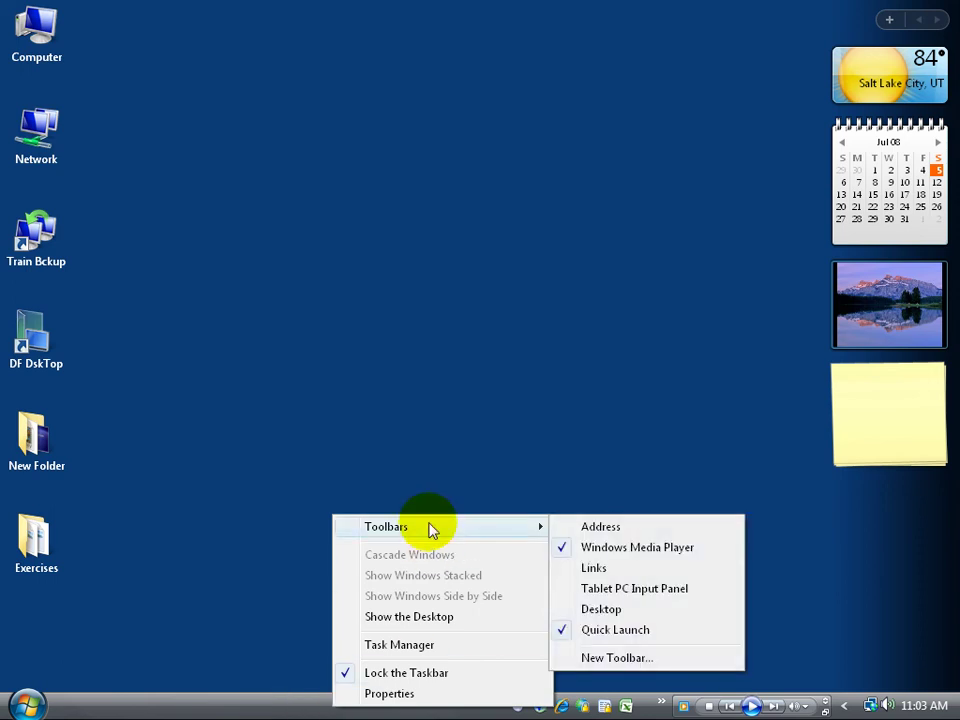
left_click(607, 549)
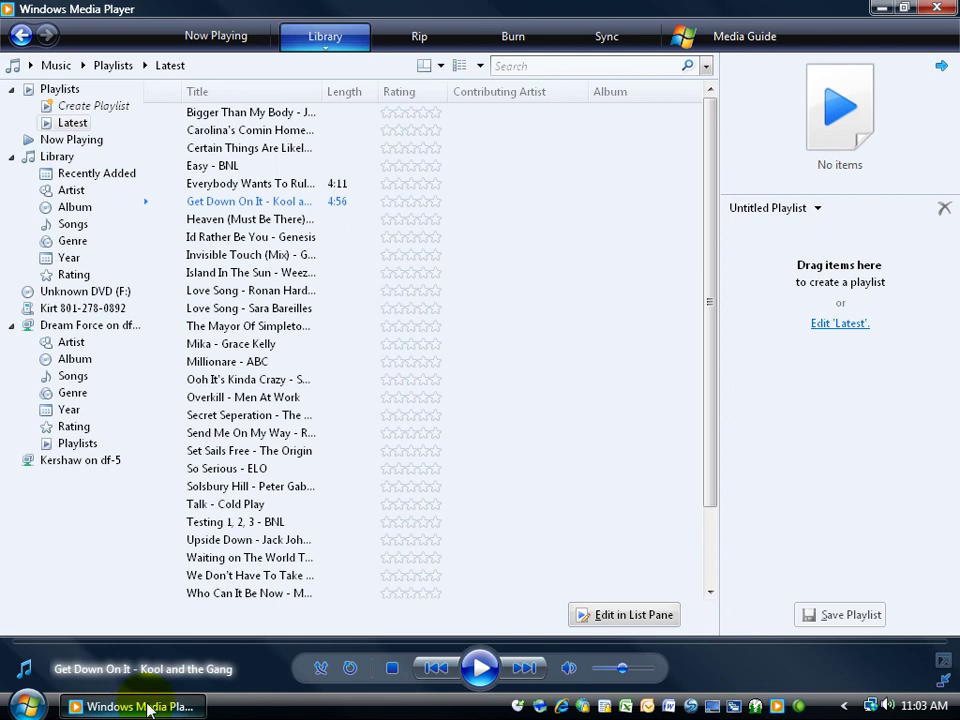
Re-enable the Windows Media Player taskbar toolbar and minimize the player into it
right_click(253, 711)
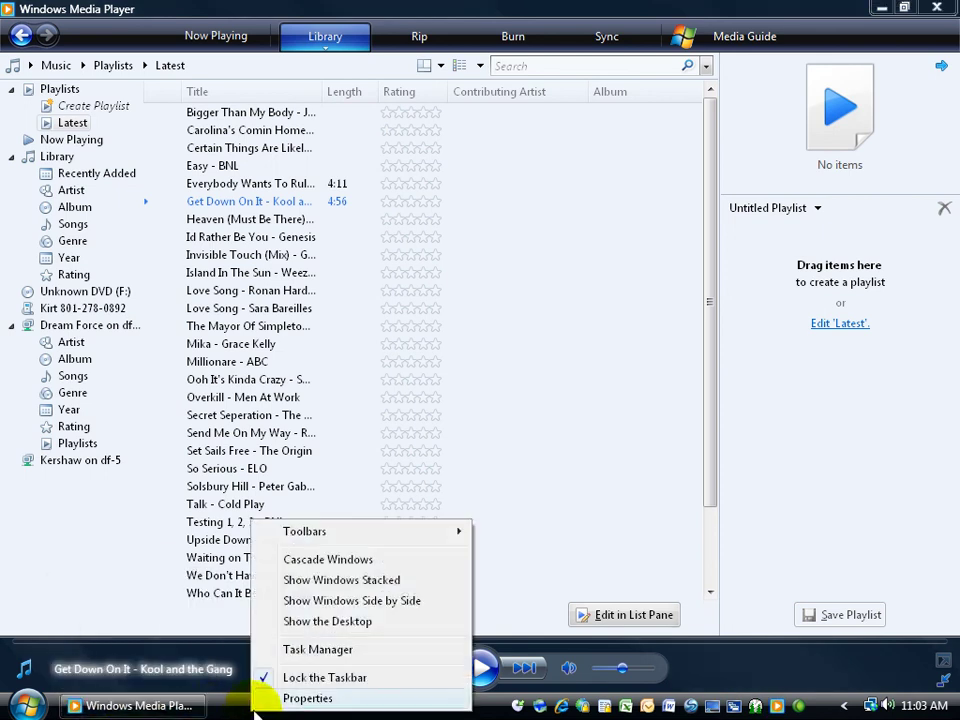
mouse_move(318, 534)
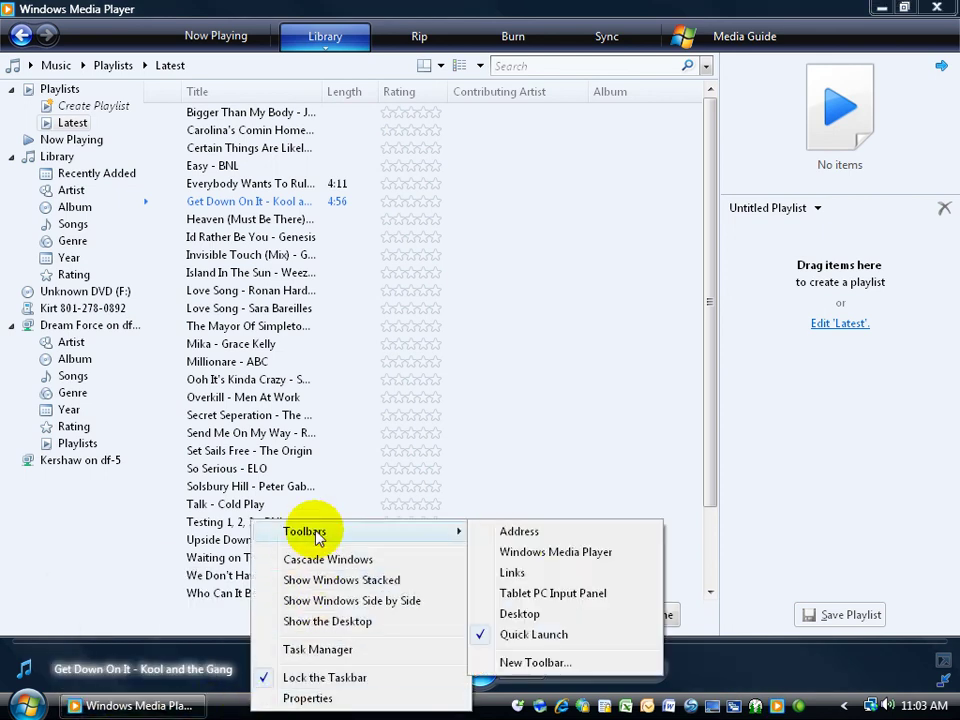
left_click(537, 556)
left_click(881, 9)
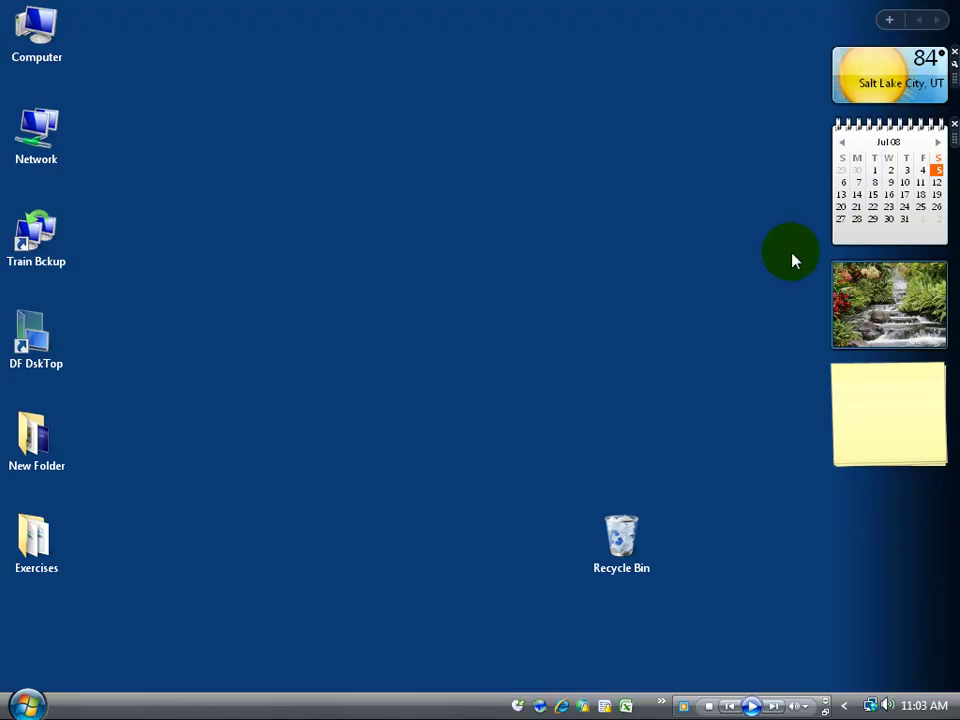